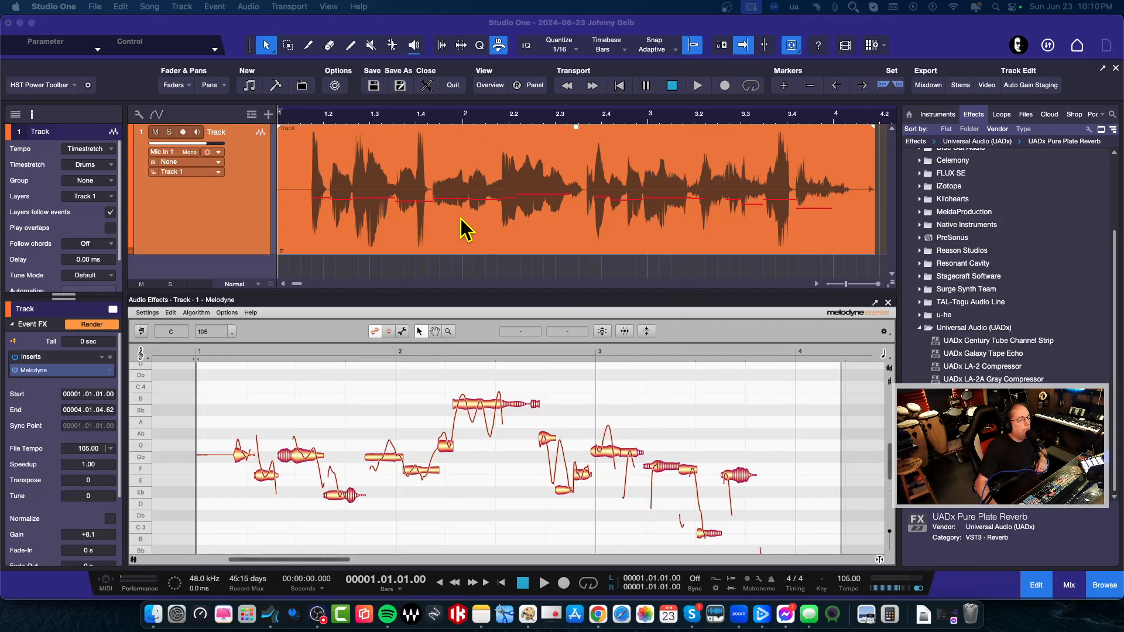
# Select the audio event on Track 1 and remove Melodyne from it
pyautogui.click(451, 165)
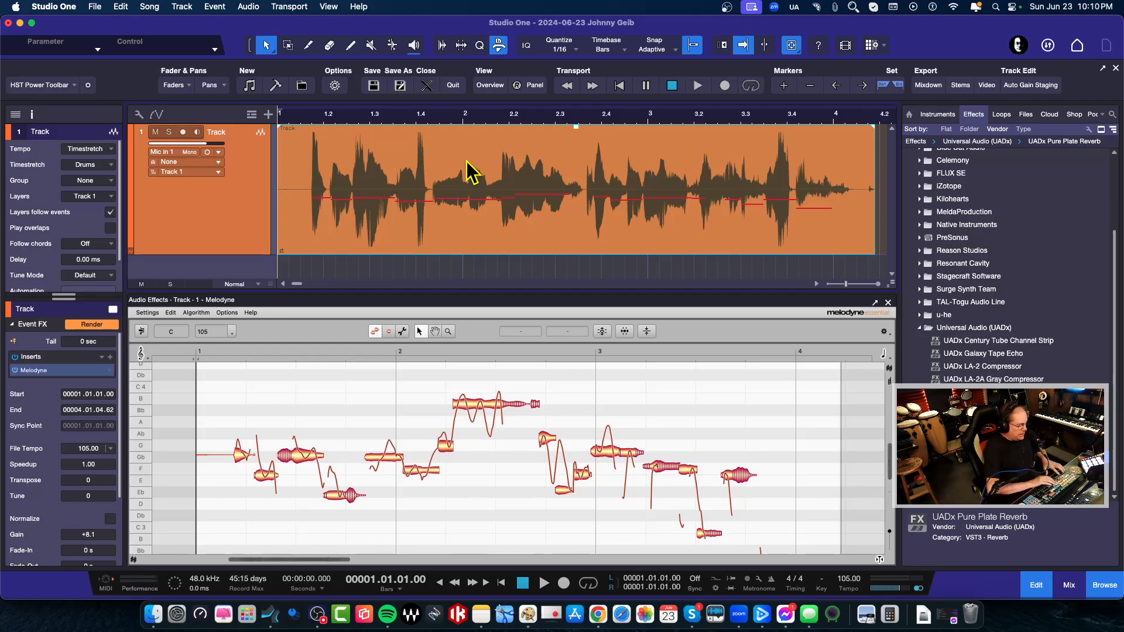
pyautogui.press('alt')
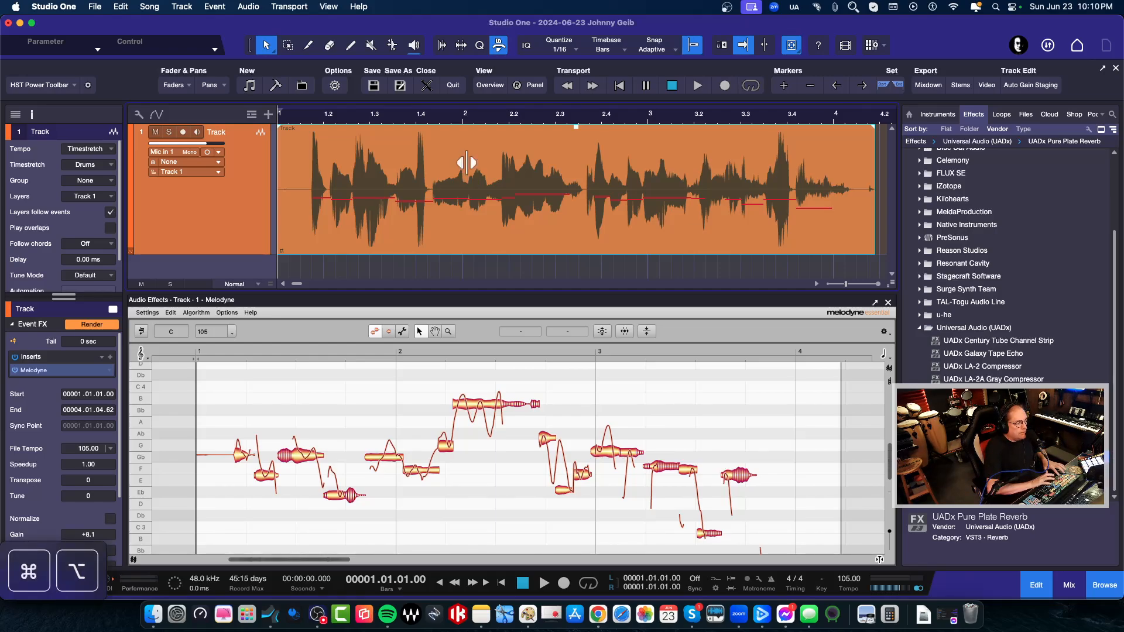
pyautogui.press('super+alt+m')
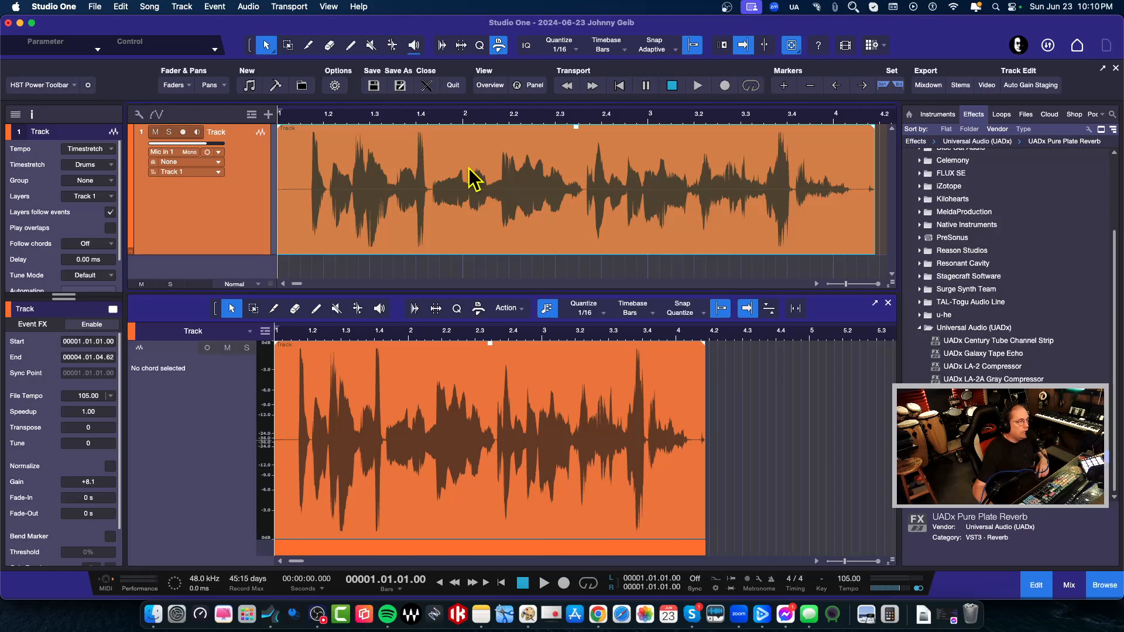
# Open the audio event on Track 1 for editing with Melodyne
pyautogui.rightClick(472, 189)
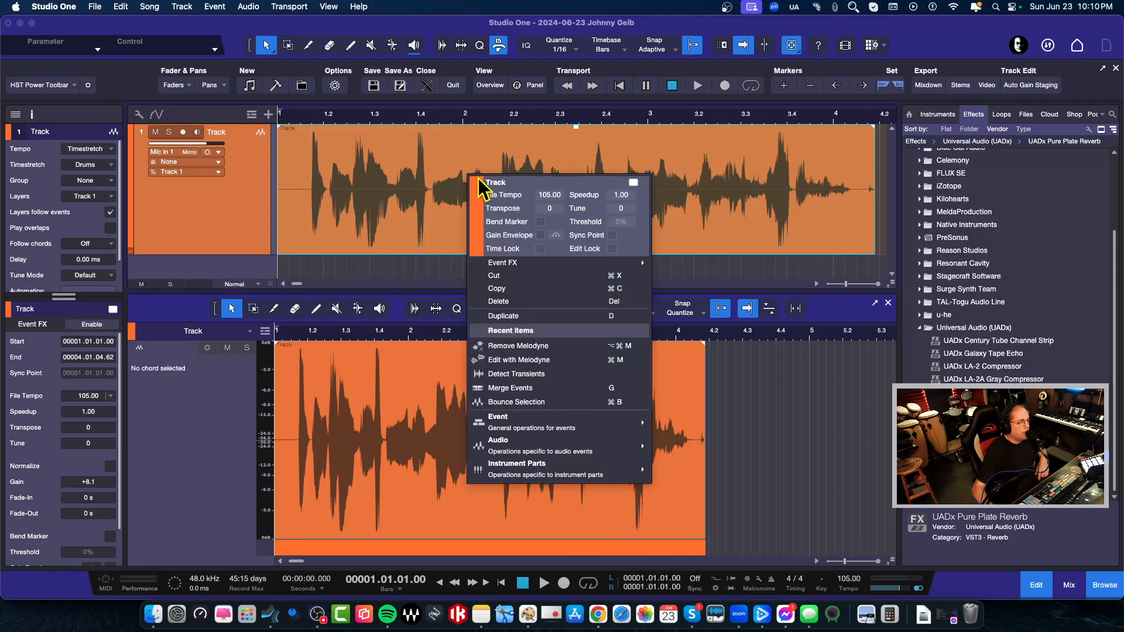
pyautogui.click(518, 359)
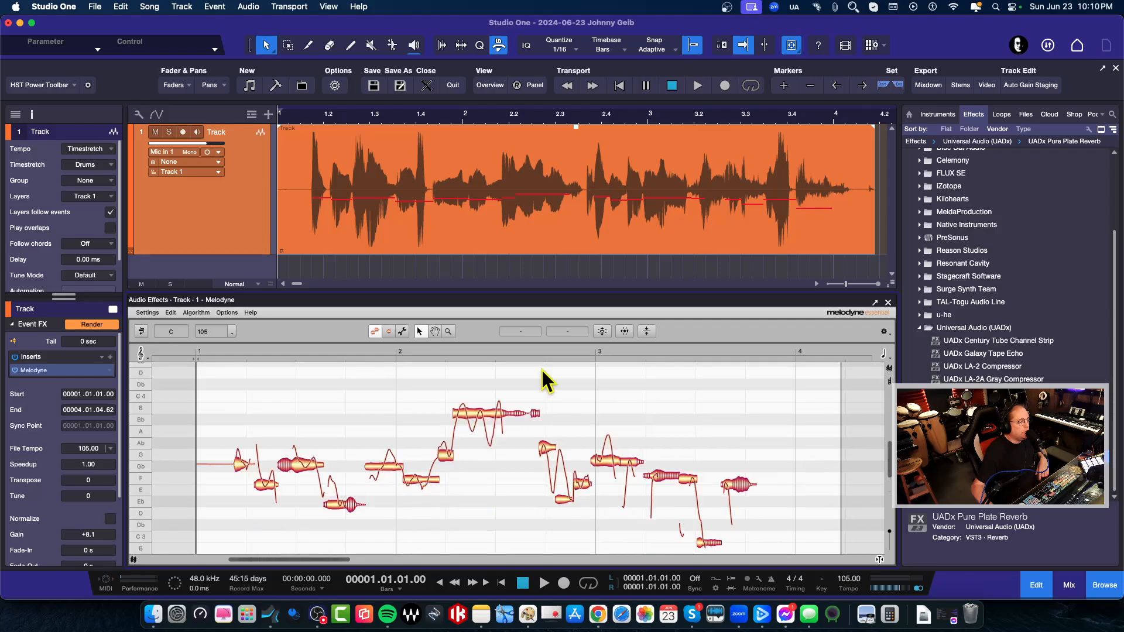
pyautogui.rightClick(537, 207)
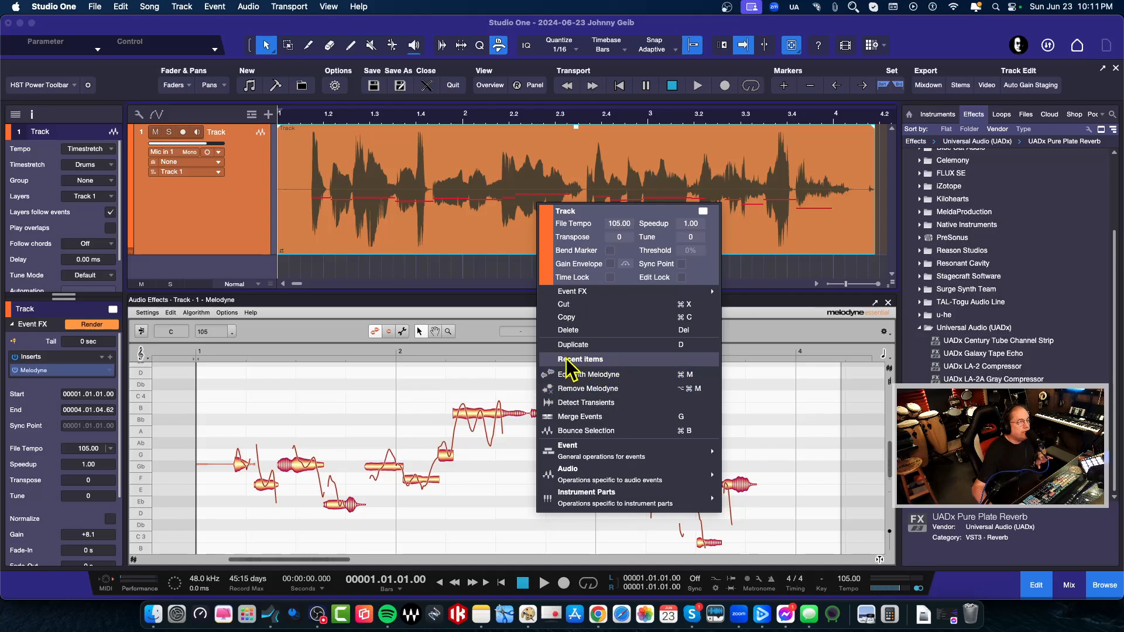
pyautogui.moveTo(571, 472)
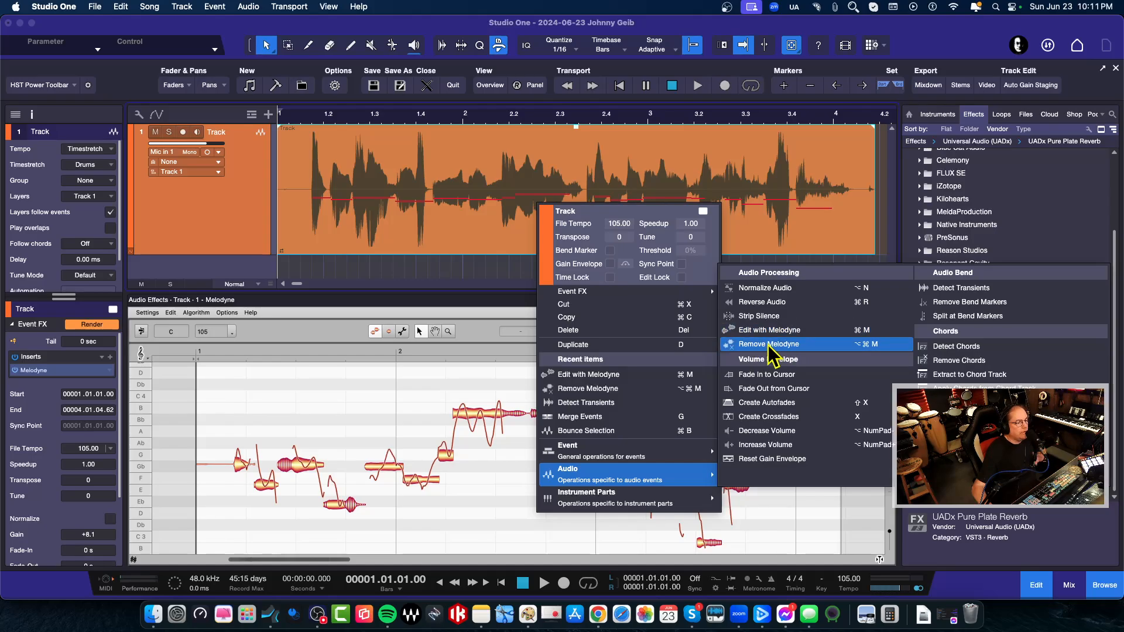
pyautogui.click(772, 512)
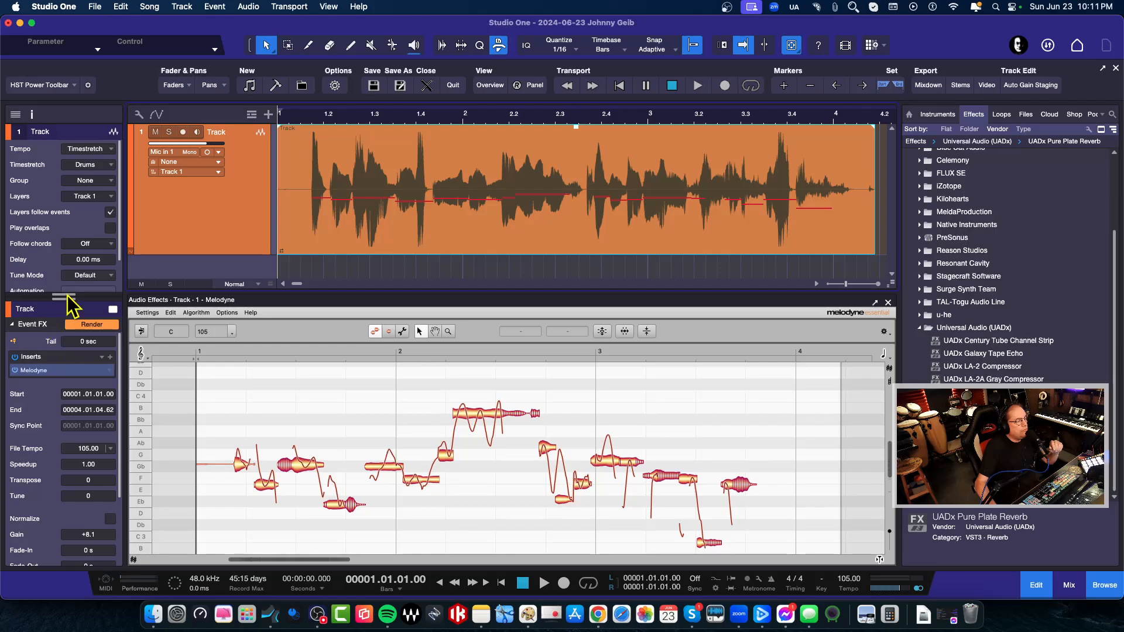
# Enlarge the event inspector and remove the Melodyne insert from the audio event's Event FX
pyautogui.moveTo(64, 296)
pyautogui.mouseDown()
pyautogui.moveTo(65, 307)
pyautogui.moveTo(64, 266)
pyautogui.mouseUp()
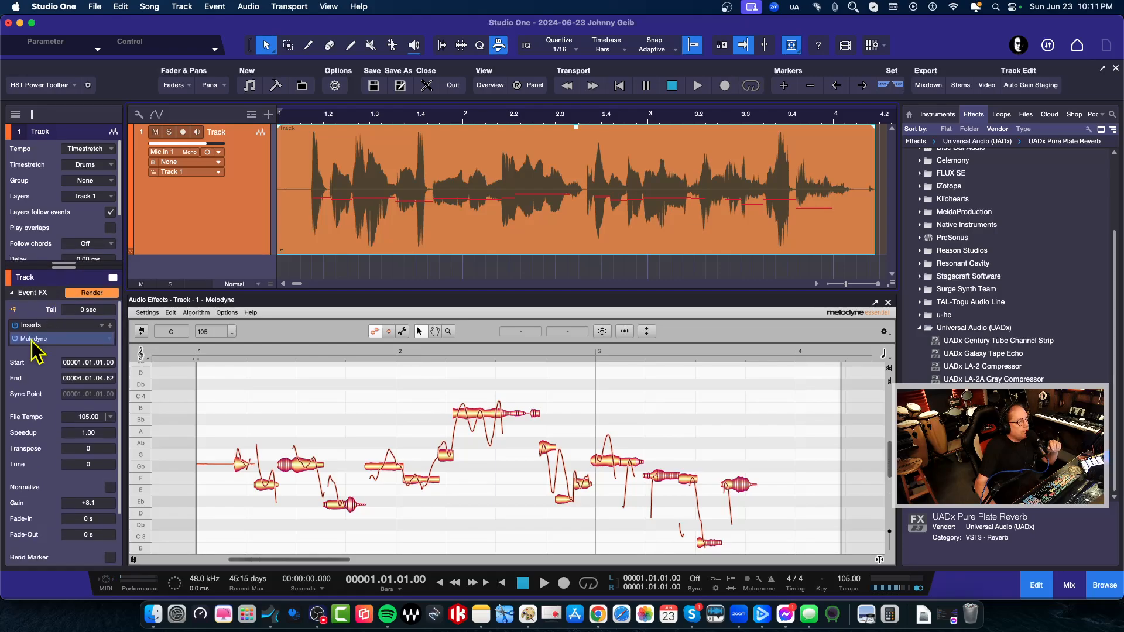
pyautogui.click(18, 294)
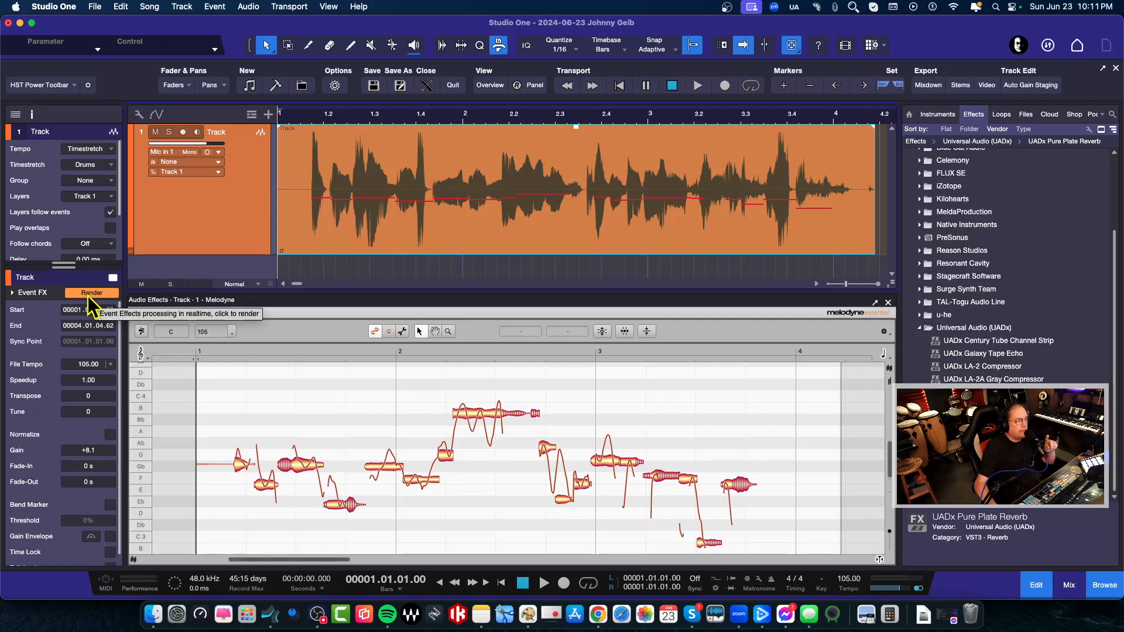
pyautogui.click(12, 292)
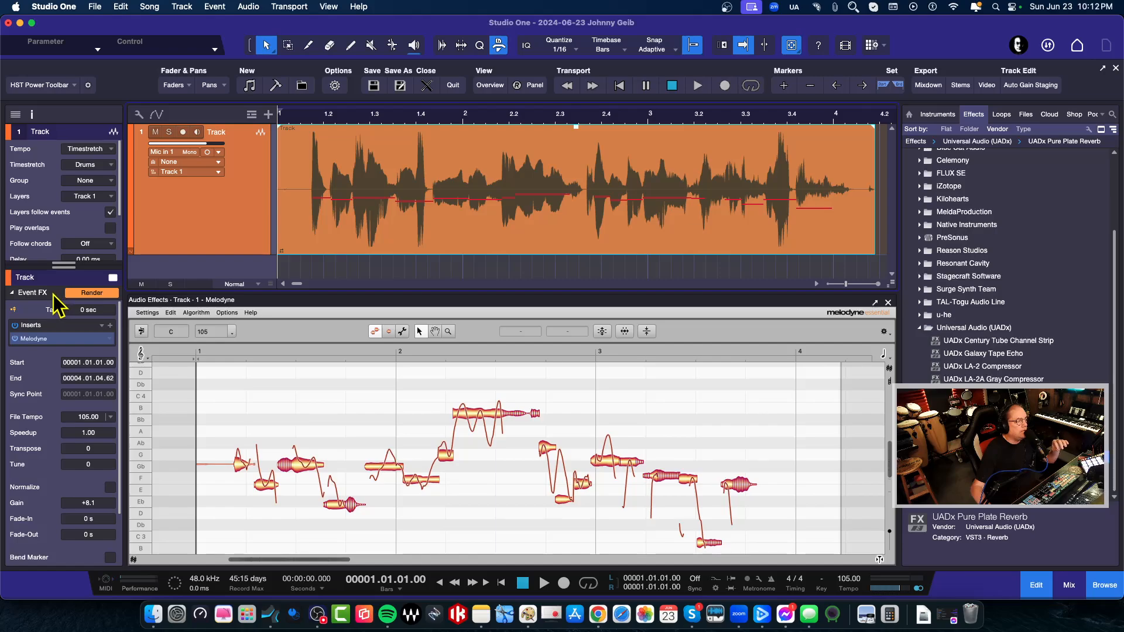
pyautogui.click(11, 293)
pyautogui.click(12, 293)
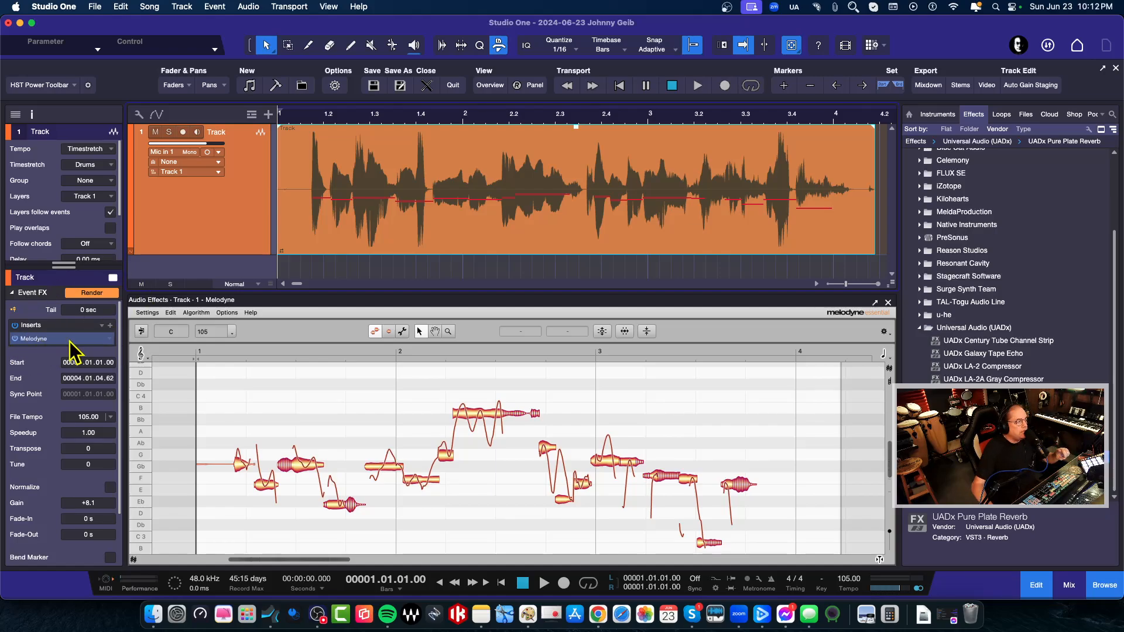
pyautogui.rightClick(39, 339)
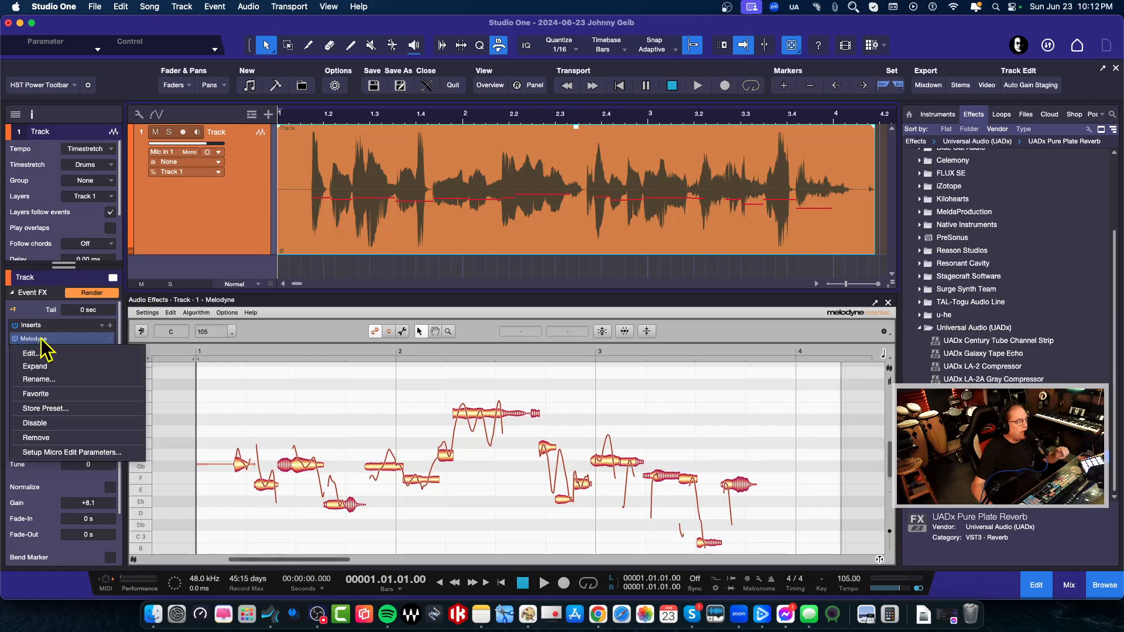
pyautogui.click(40, 440)
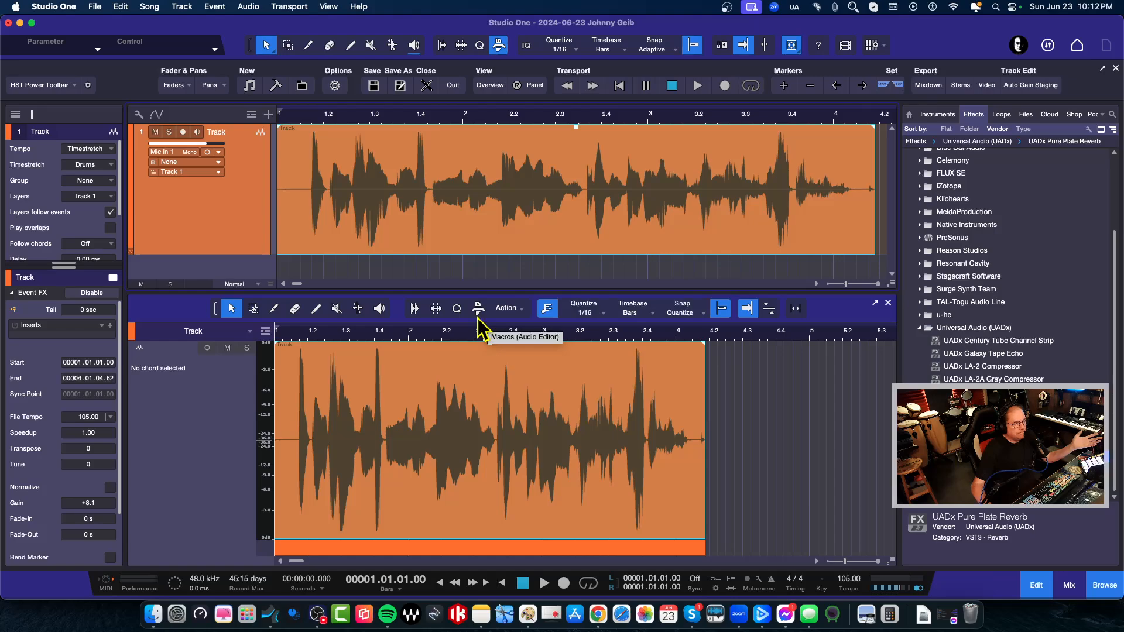
pyautogui.click(30, 294)
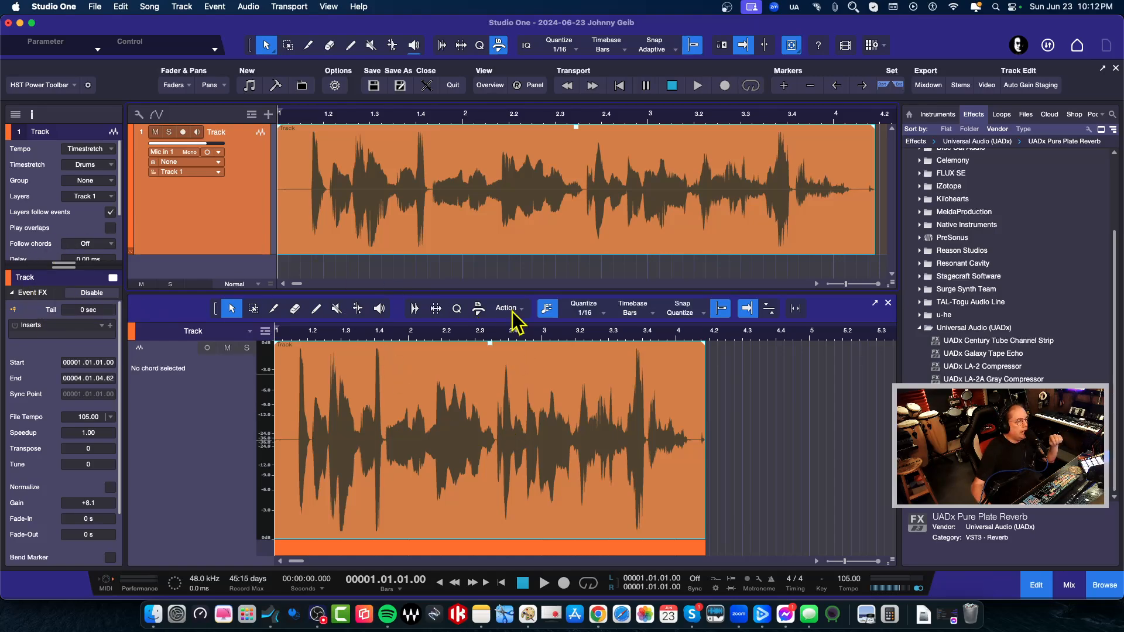
# Apply Melodyne to the audio event again and render its Event FX
pyautogui.rightClick(472, 174)
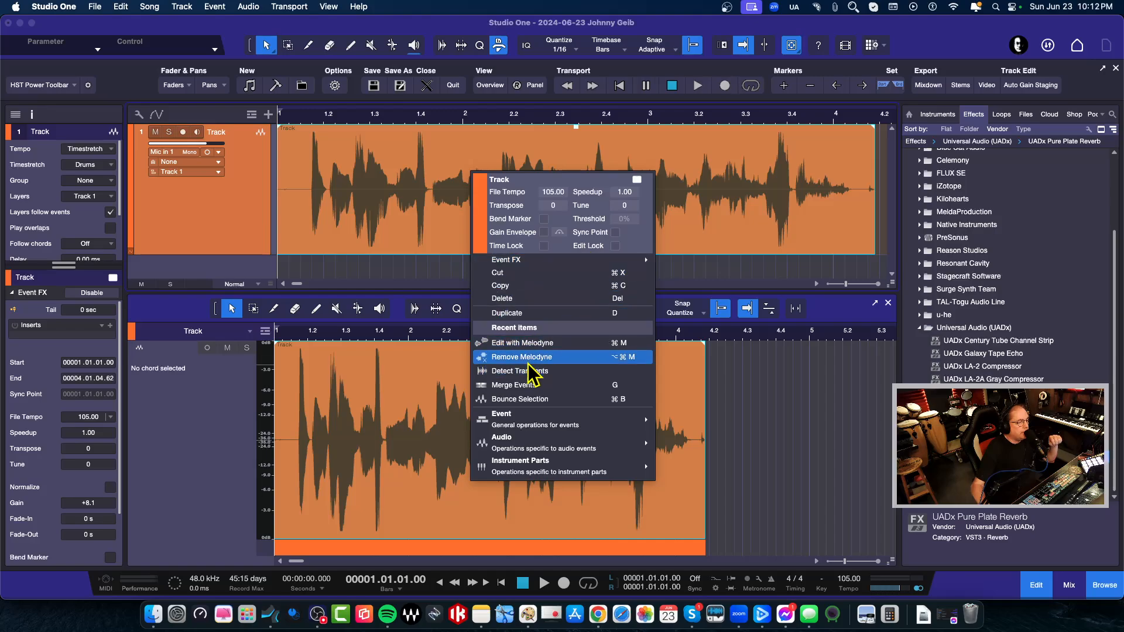
pyautogui.click(523, 343)
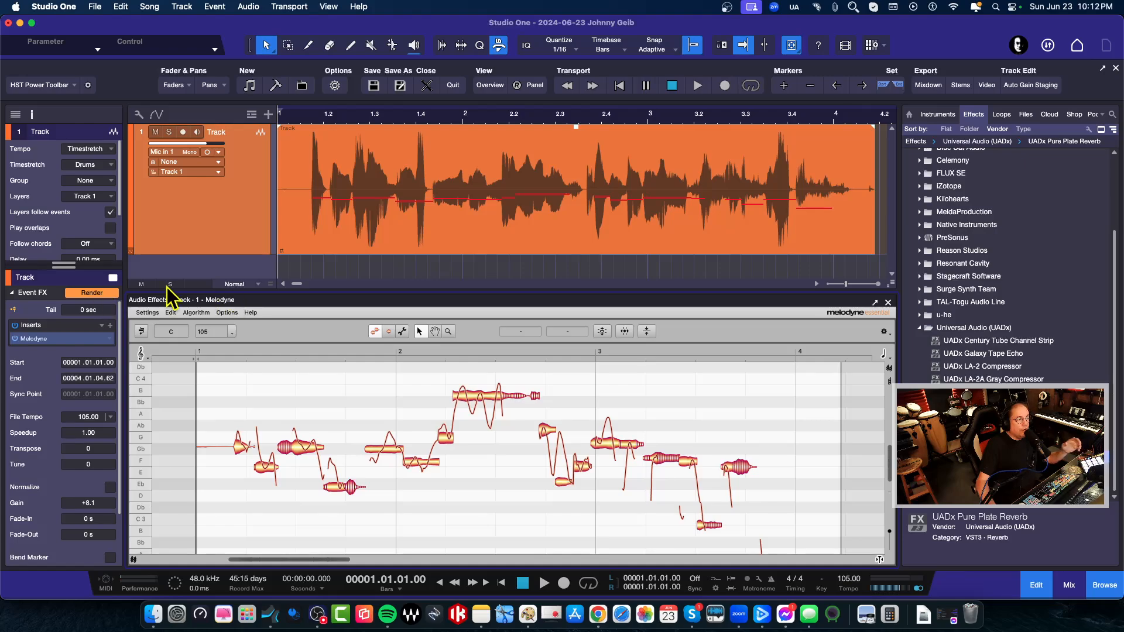
pyautogui.click(91, 294)
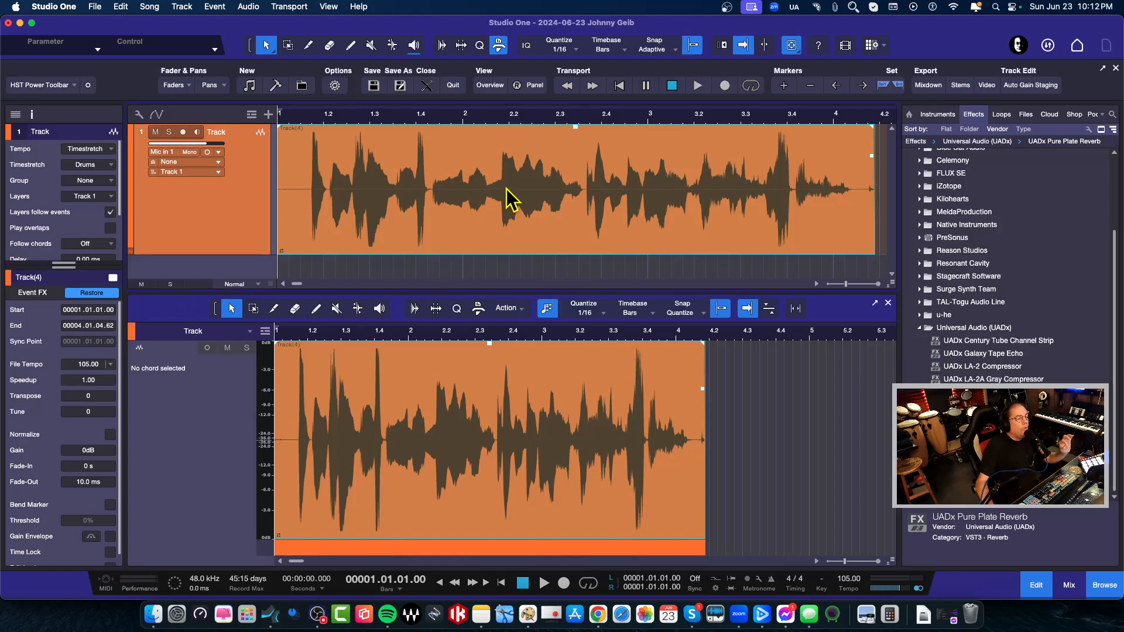
# Examine the original and rendered audio clips listed in the song's pool
pyautogui.click(1093, 114)
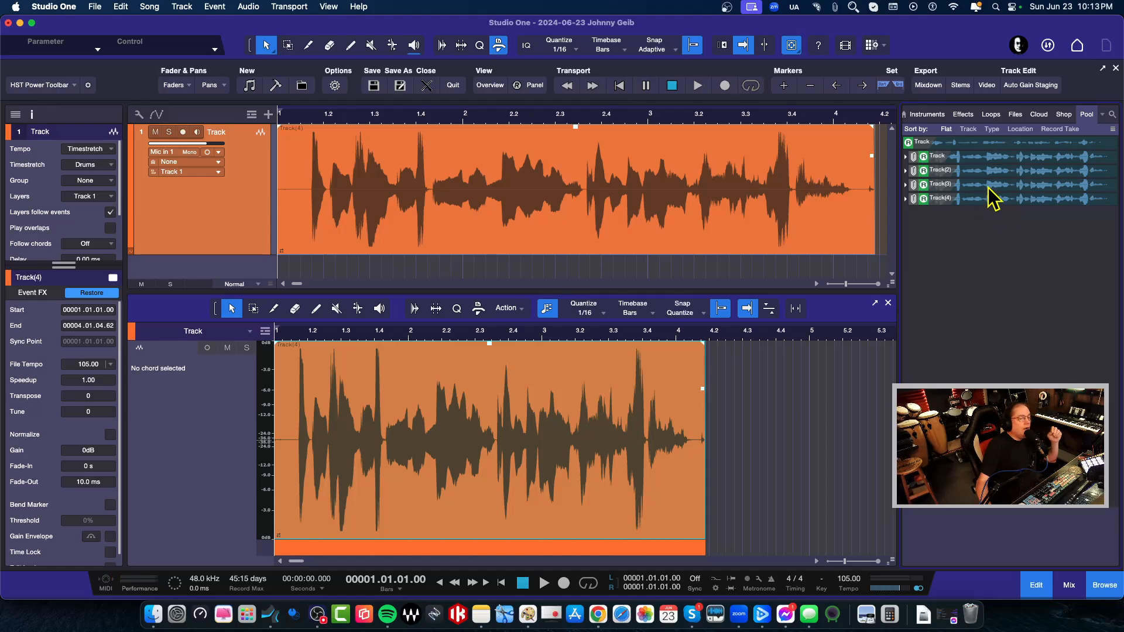
pyautogui.click(962, 115)
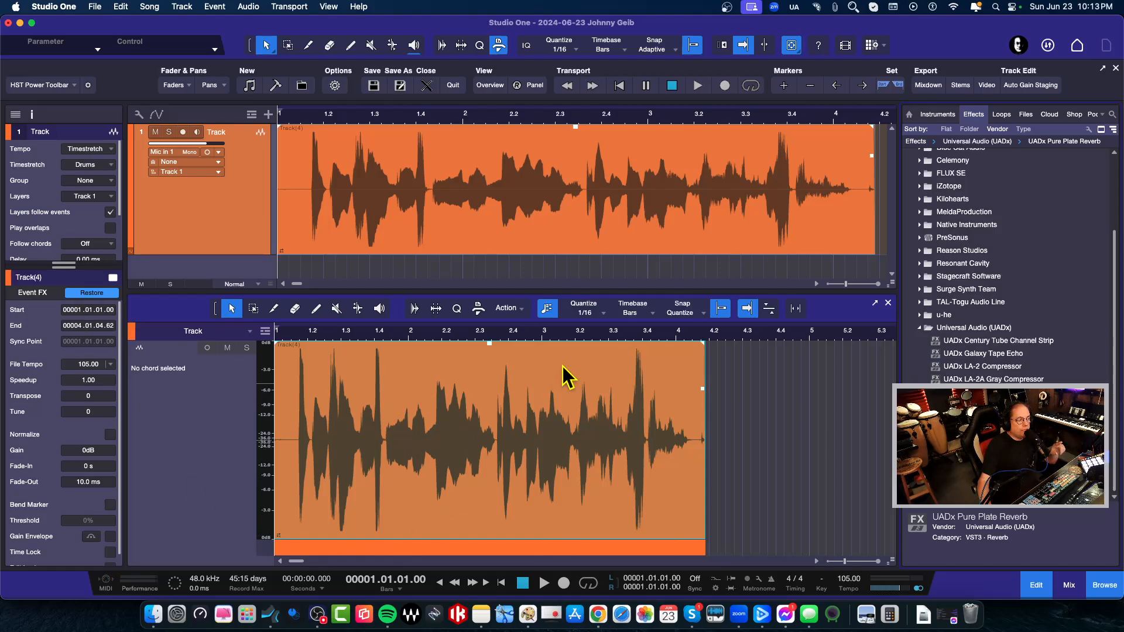
pyautogui.click(1091, 114)
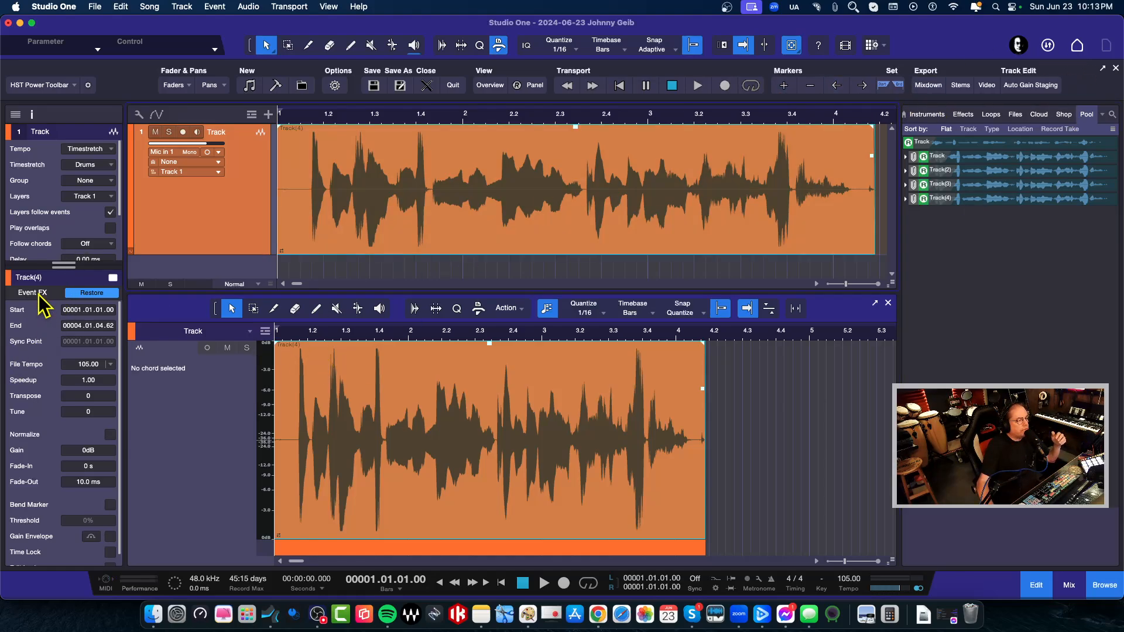
# Lower the long highest note to Bb 3 in the restored Melodyne insert and render the event's effects again
pyautogui.click(103, 293)
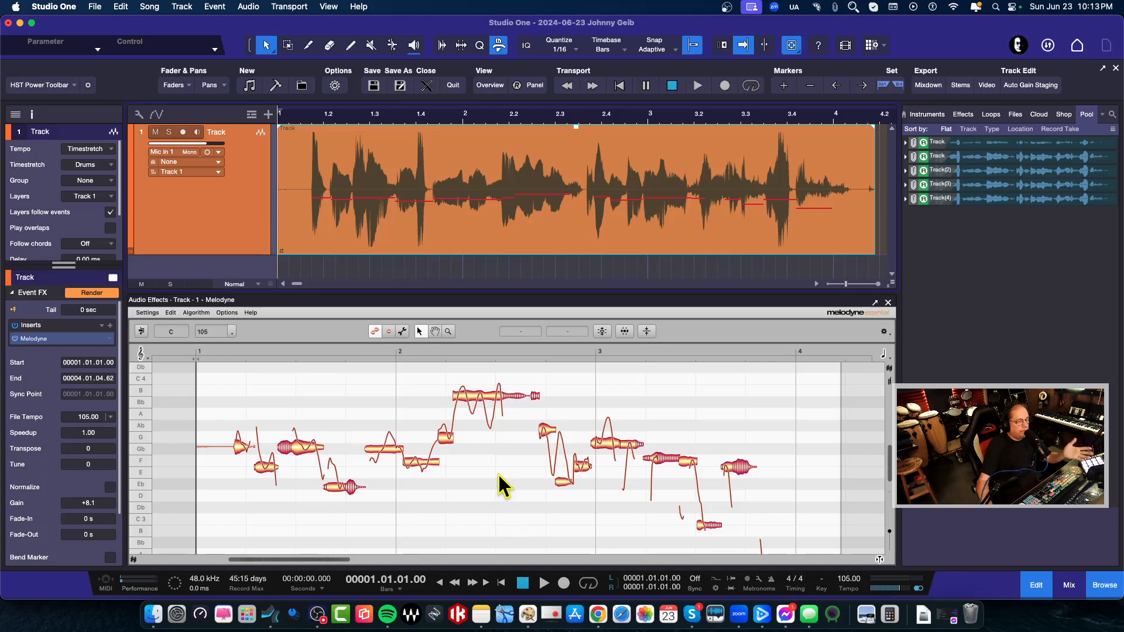
pyautogui.moveTo(490, 398); pyautogui.dragTo(490, 411)
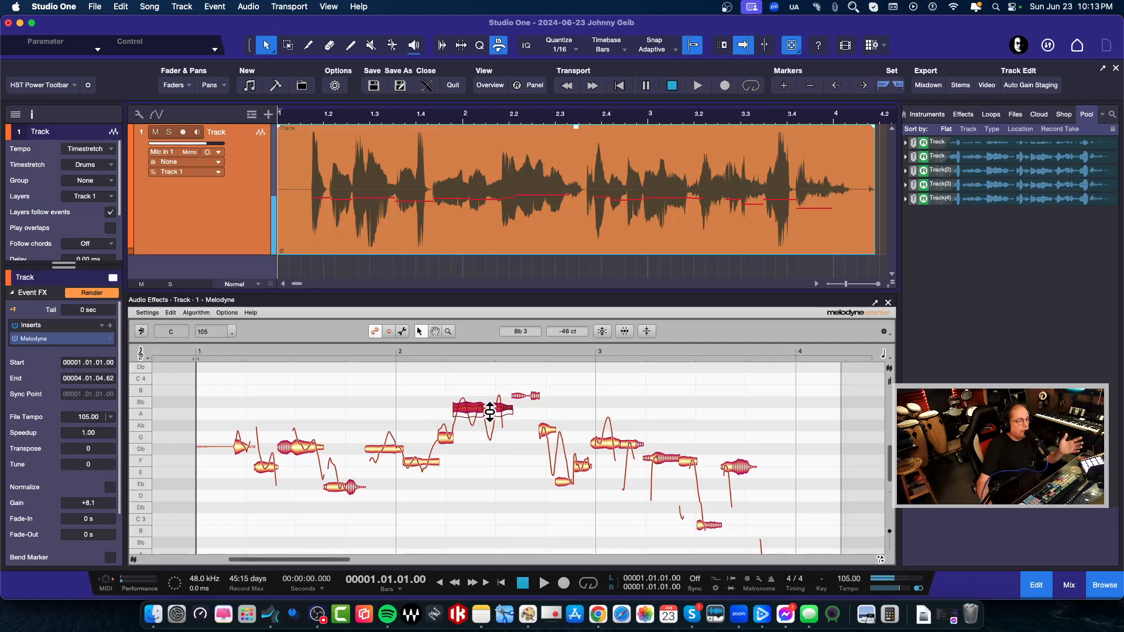
pyautogui.click(94, 294)
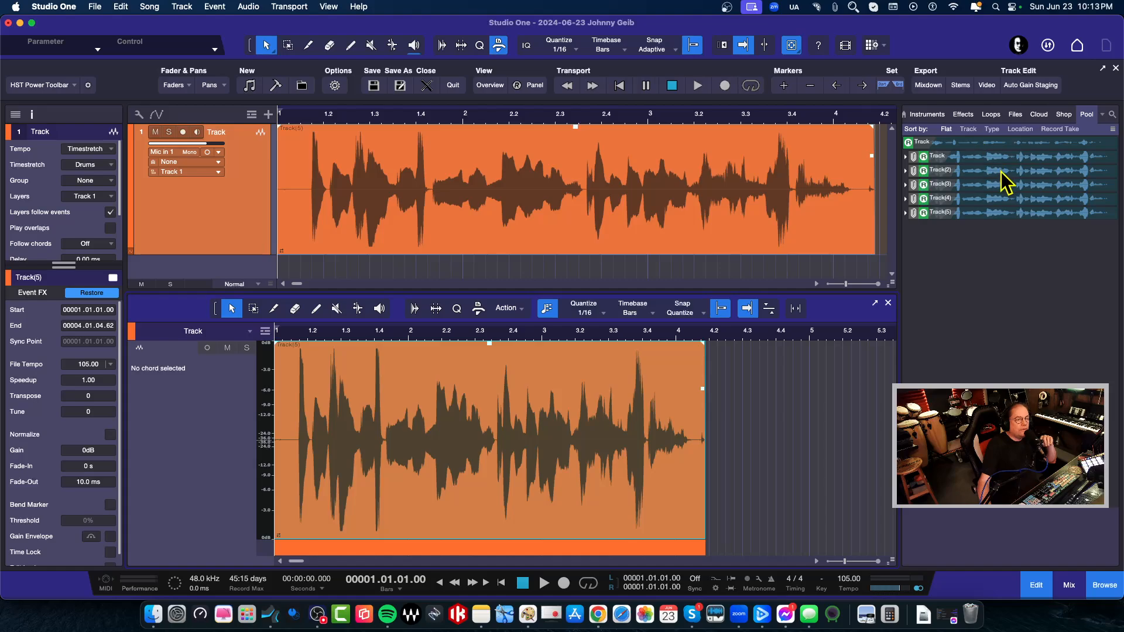
pyautogui.click(975, 143)
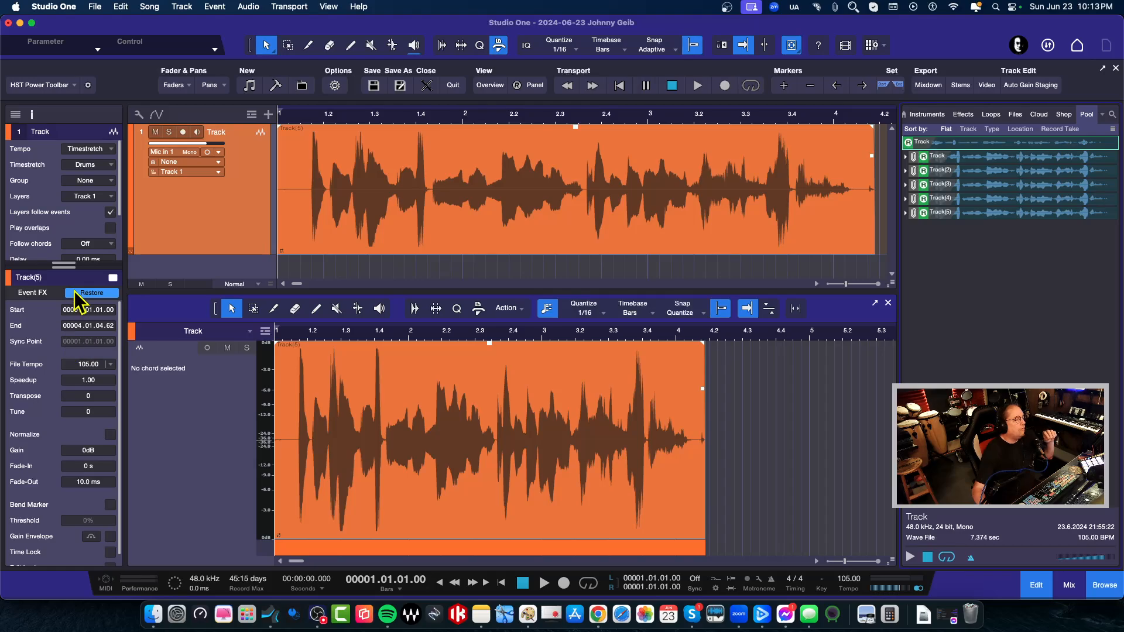
# Restore the rendered event to its realtime Event FX and remove the Melodyne insert
pyautogui.click(97, 293)
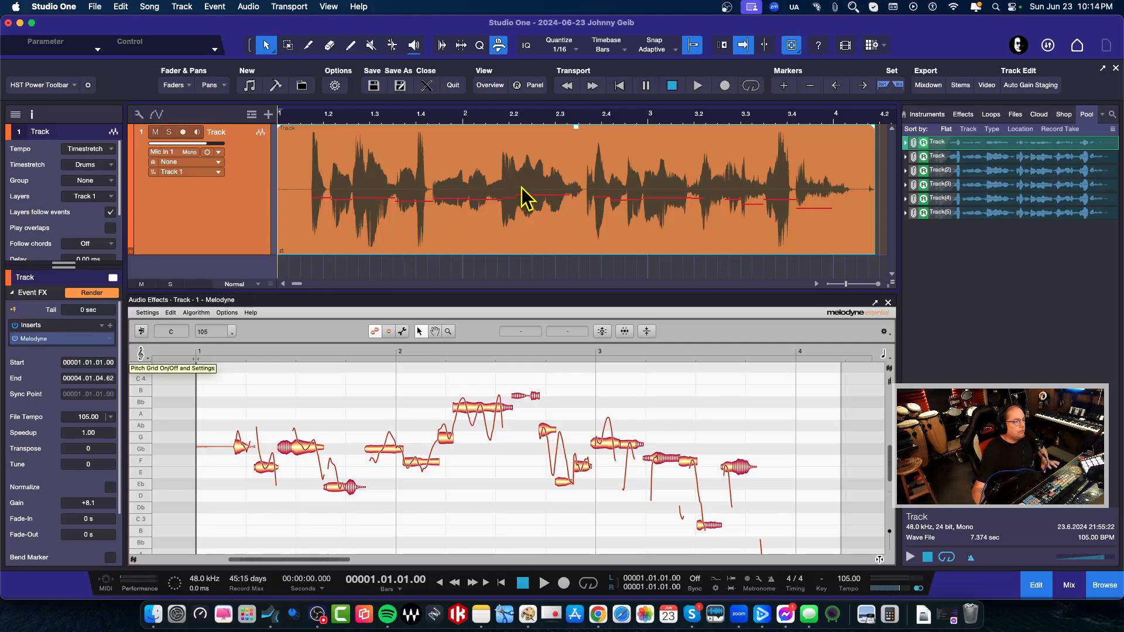
pyautogui.rightClick(32, 340)
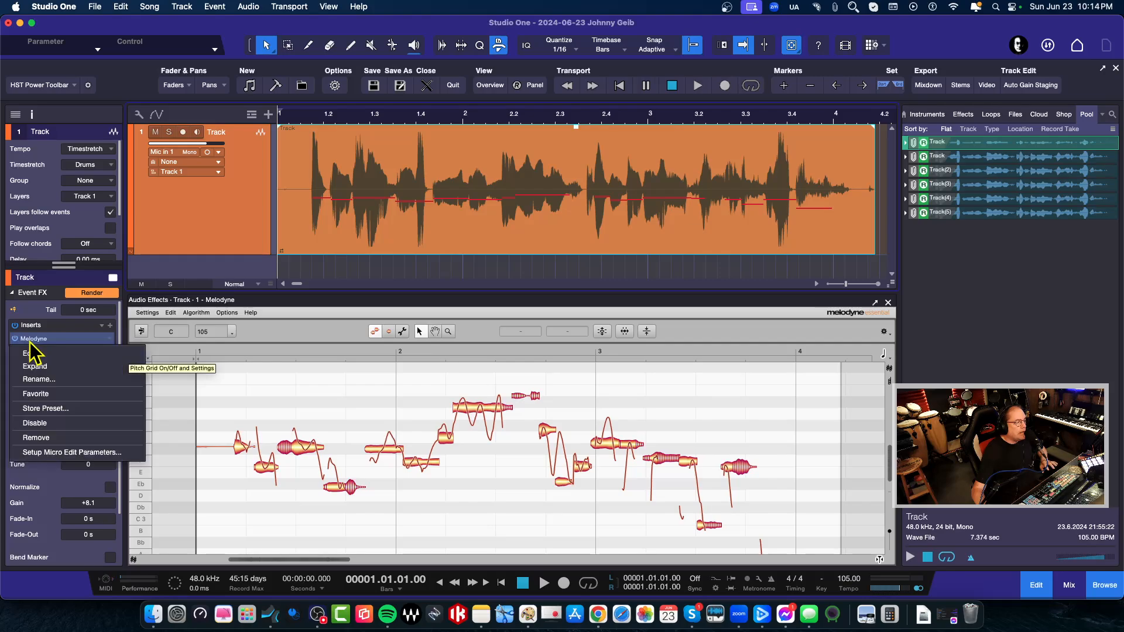
pyautogui.click(49, 439)
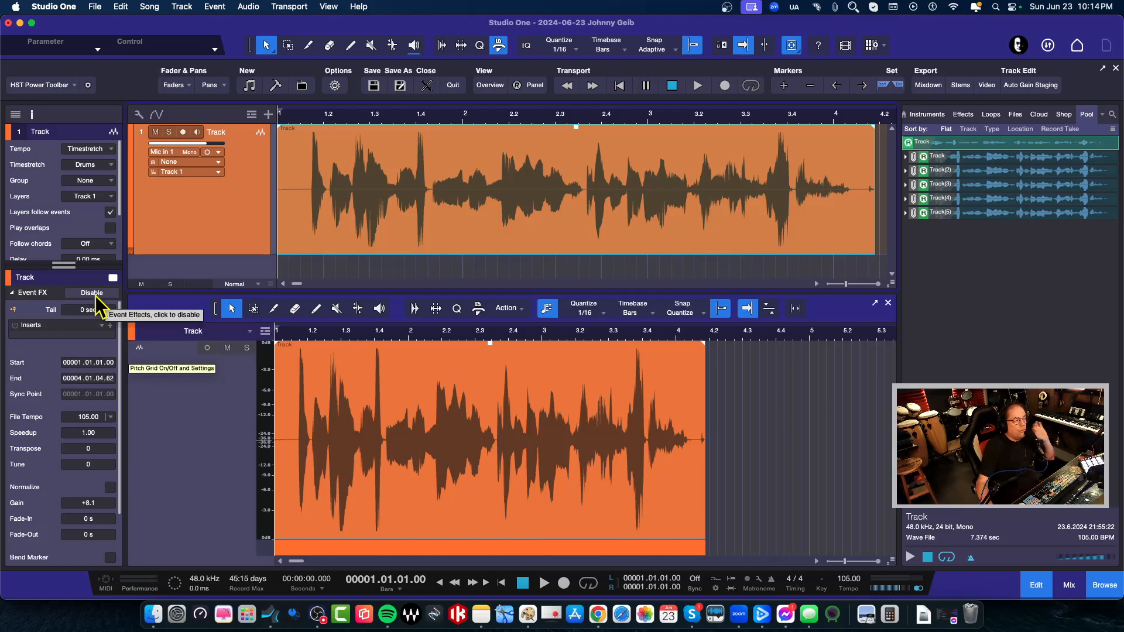
# Open the audio event for editing with Melodyne once more
pyautogui.rightClick(503, 223)
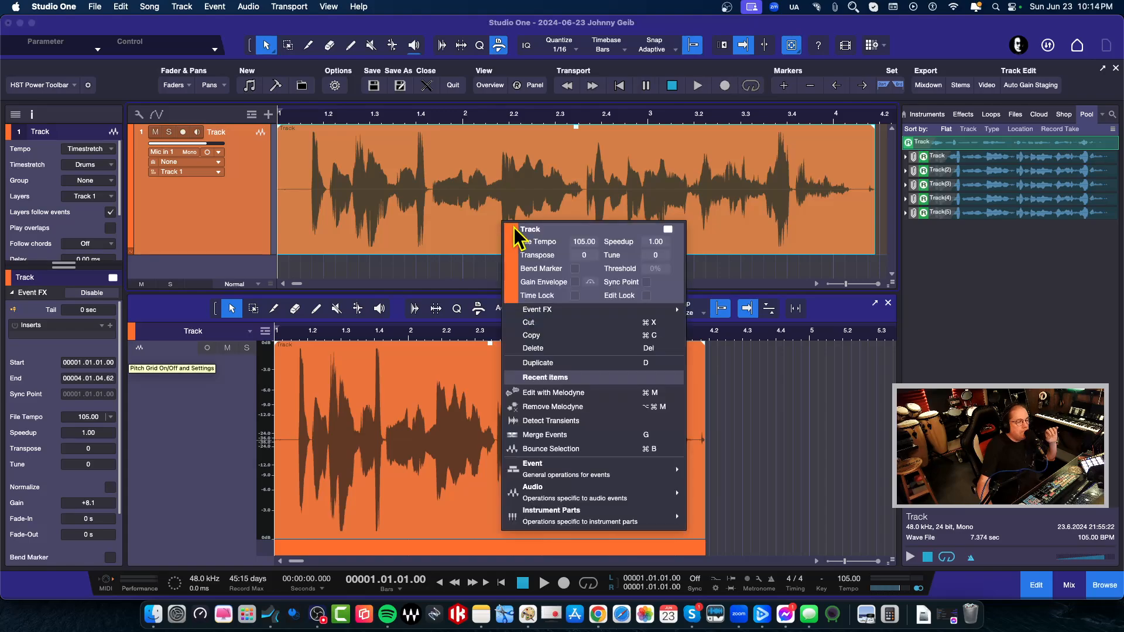
pyautogui.click(547, 392)
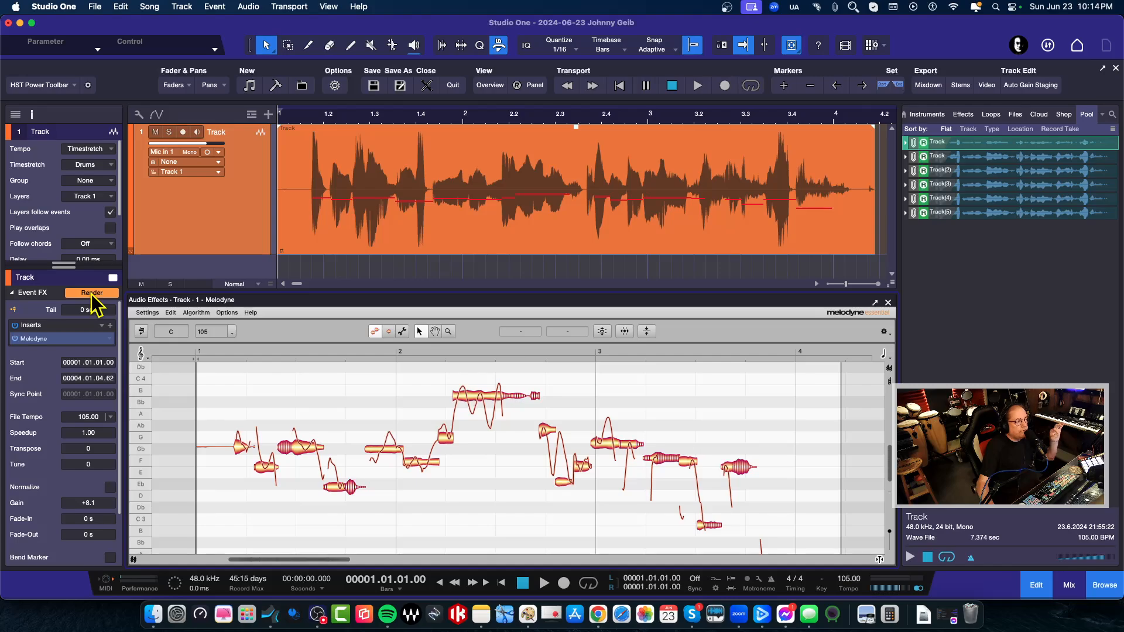
pyautogui.click(15, 327)
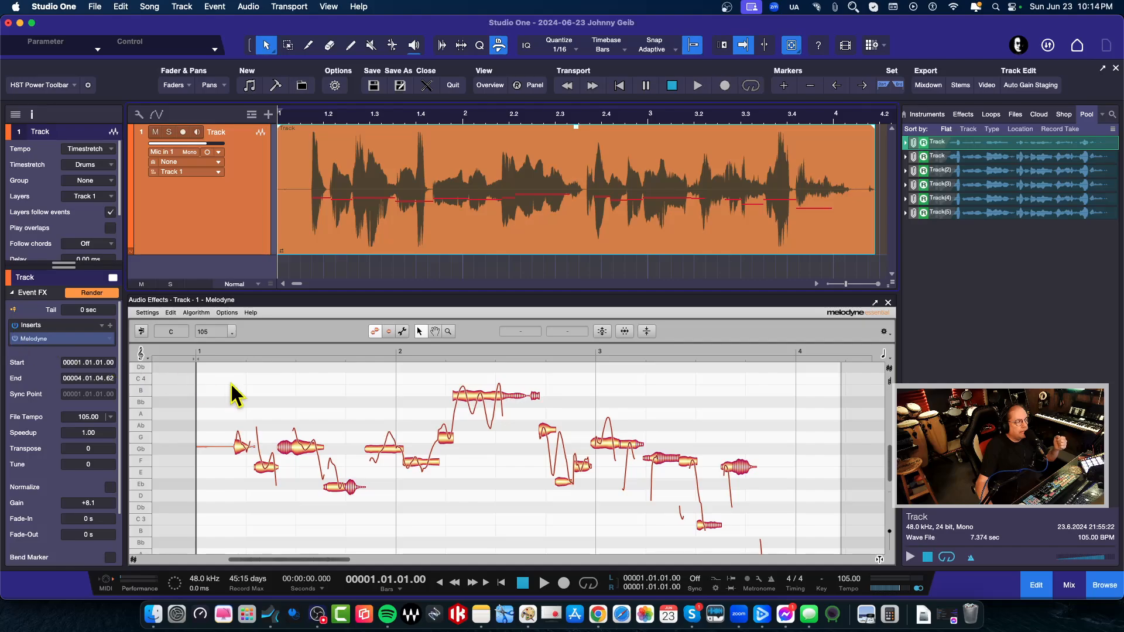
# Remove the Melodyne insert from the event's effects and select the original Track clip in the pool
pyautogui.rightClick(37, 342)
pyautogui.click(36, 438)
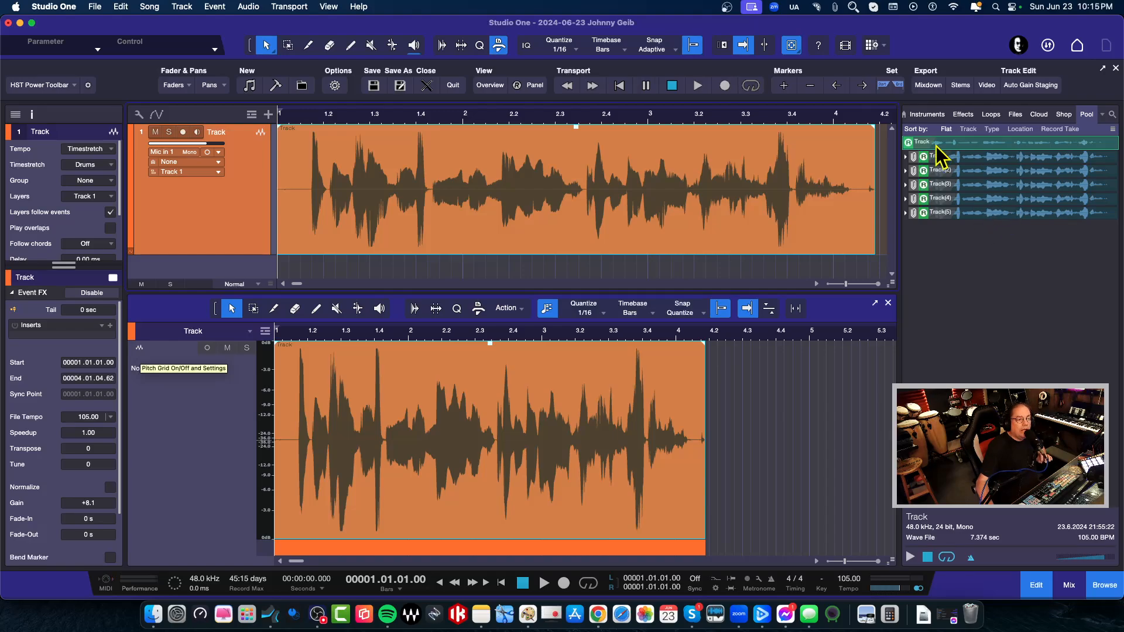
pyautogui.click(1032, 144)
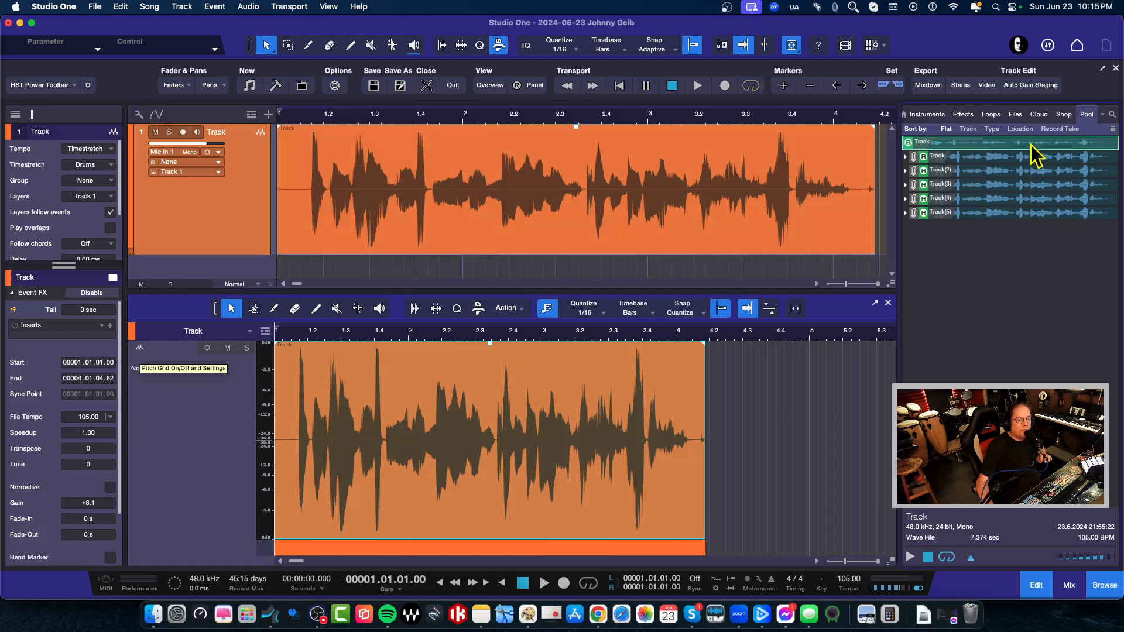